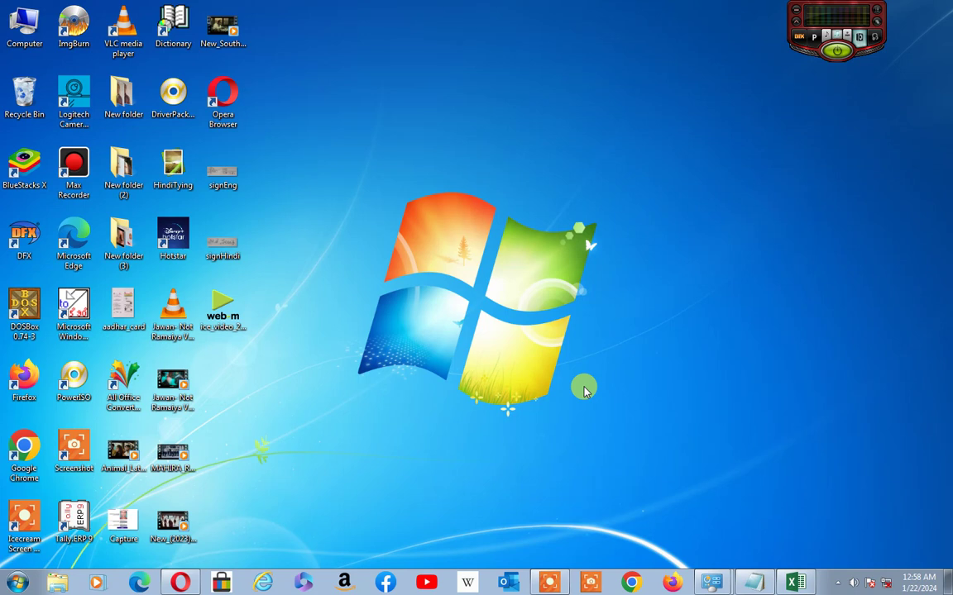
Step: Launch Excel from the Run box, maximize its window, and create a blank workbook
key(super+r)
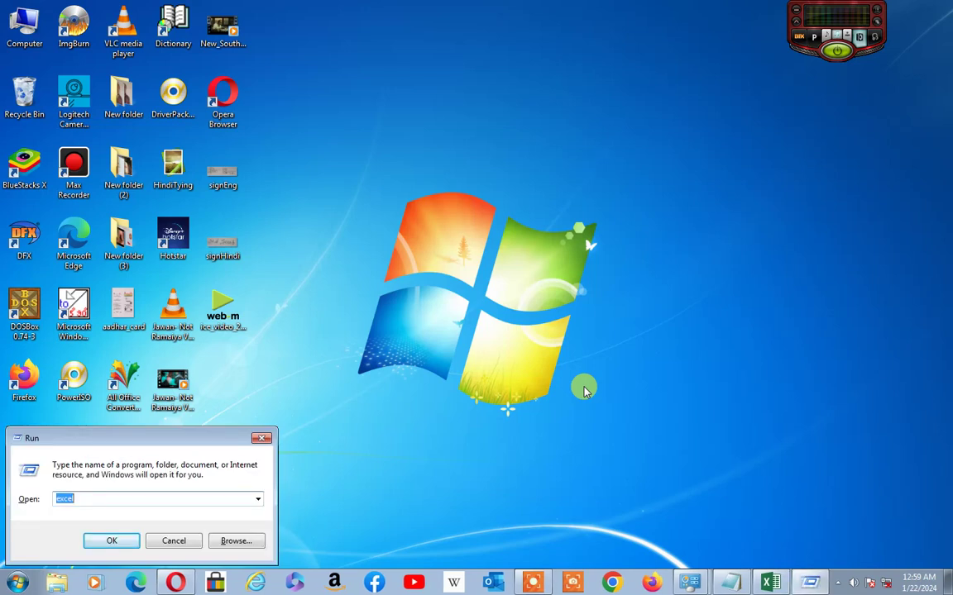
text(ex)
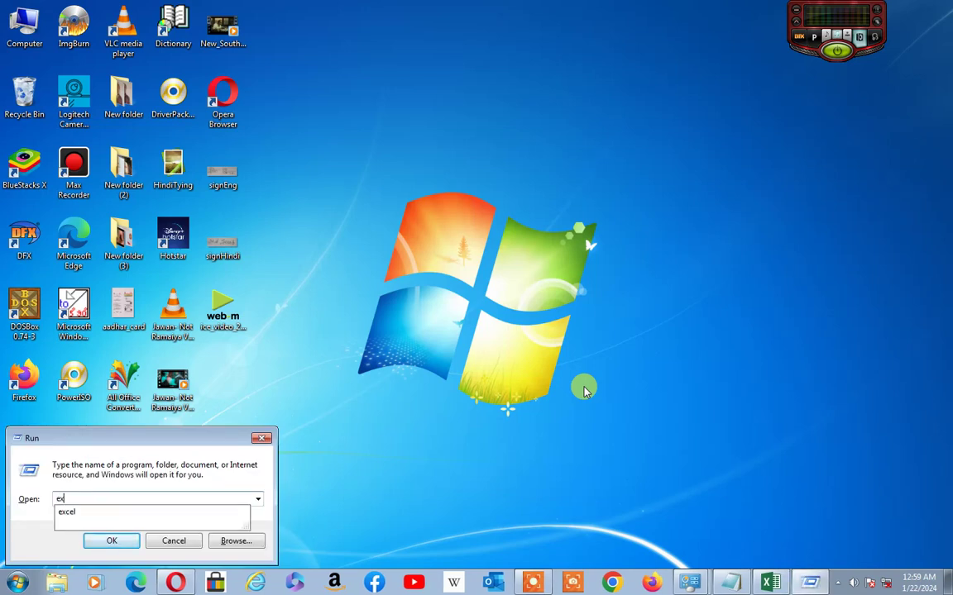
text(cel)
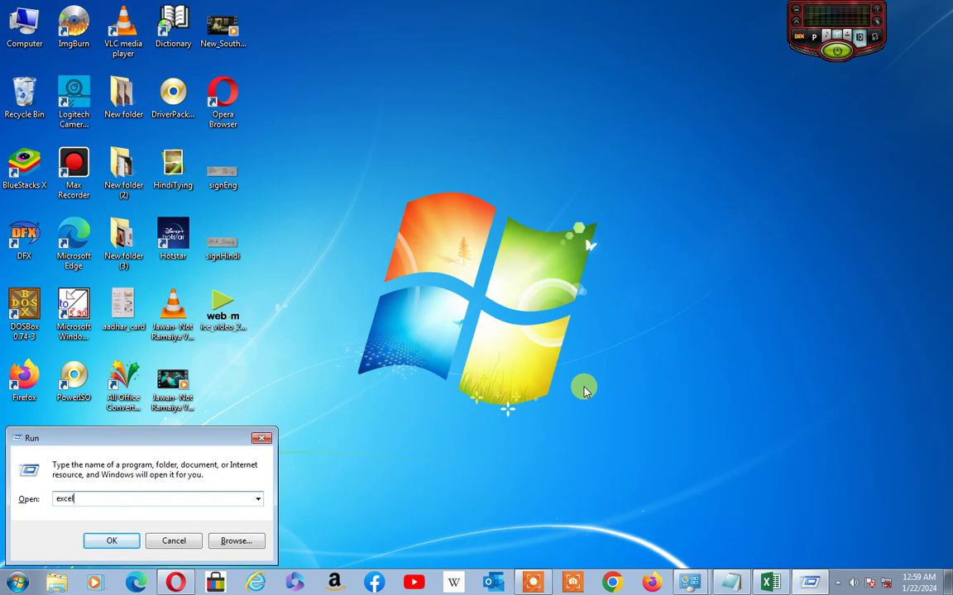
key(Return)
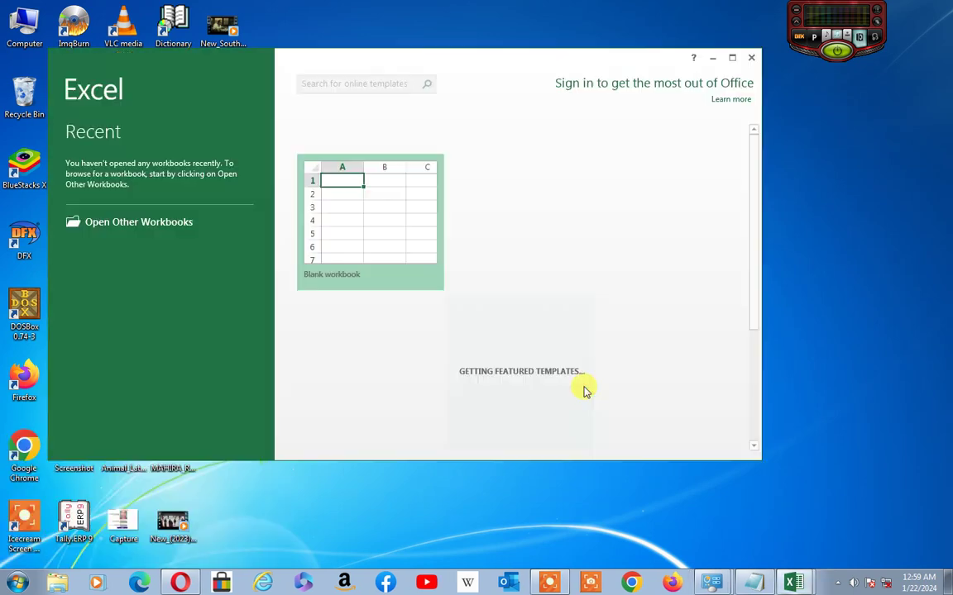
click(732, 57)
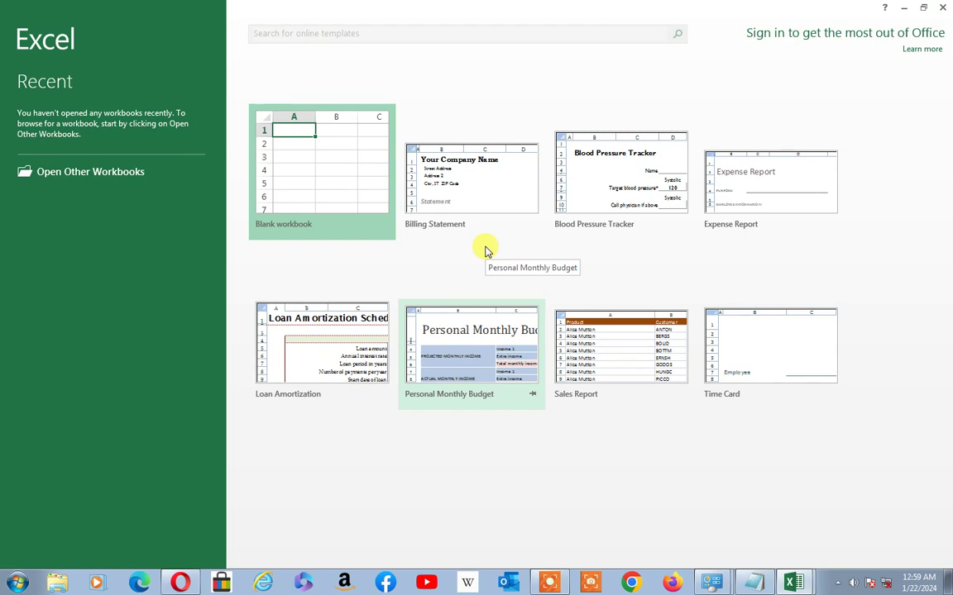
click(341, 183)
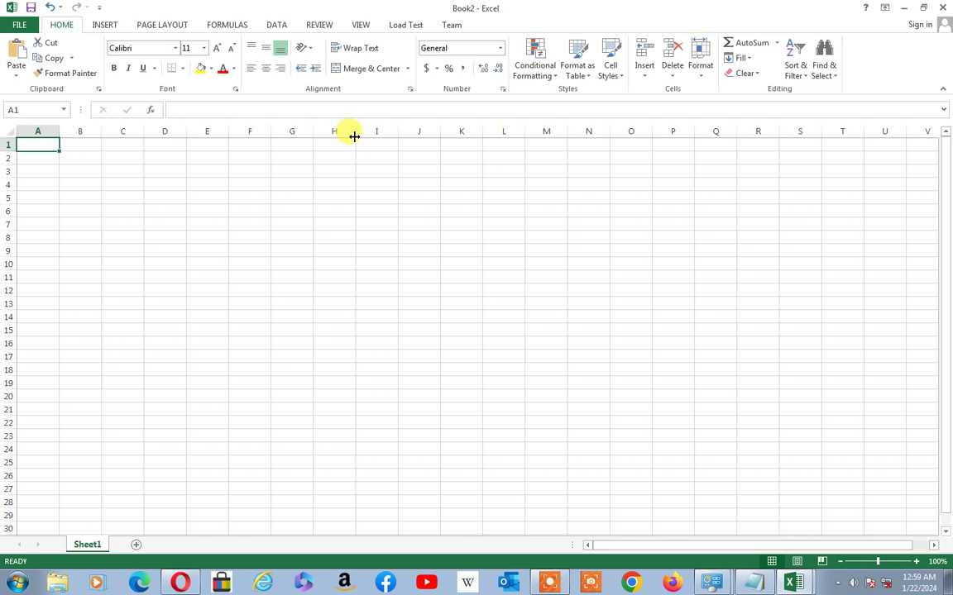
Step: Widen column H and enter 'Important data' in cell H5
drag(354, 137, 452, 136)
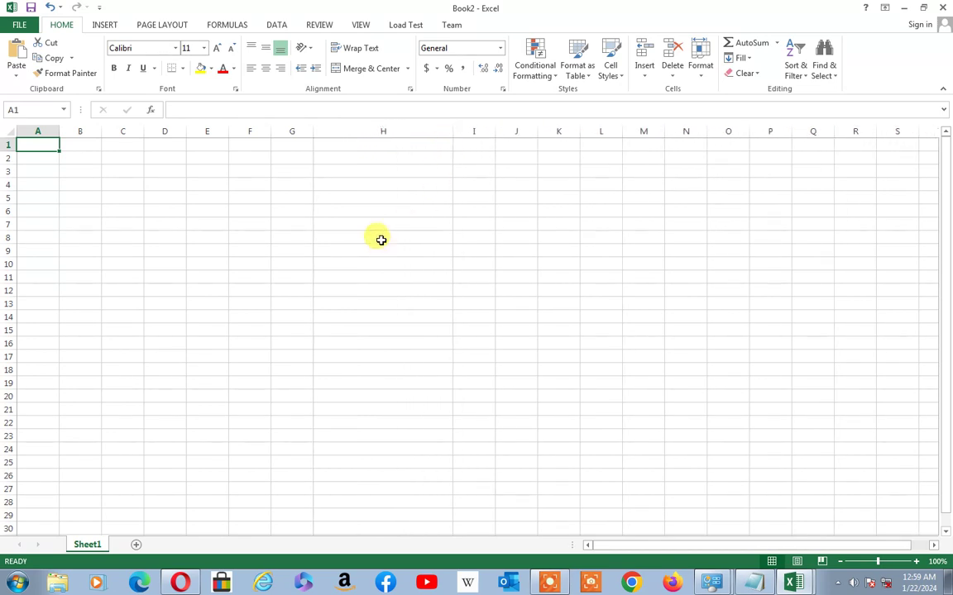
click(379, 202)
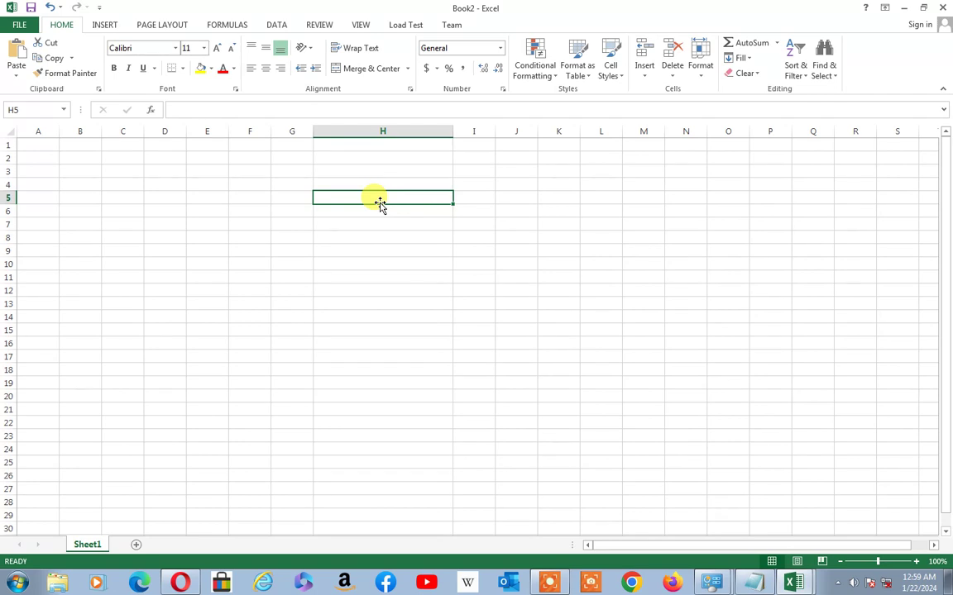
text(I)
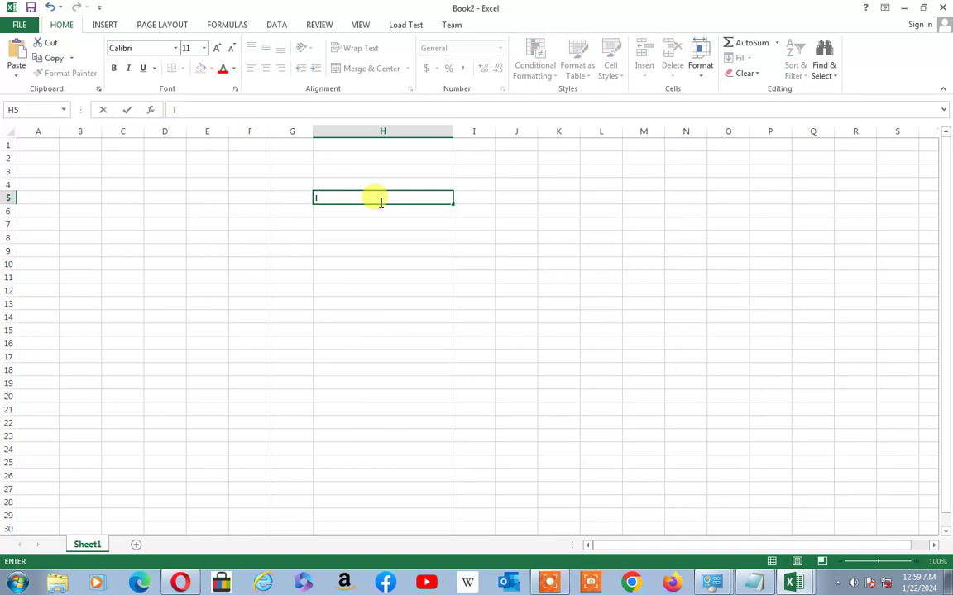
text(mp)
text(ortant )
text(data)
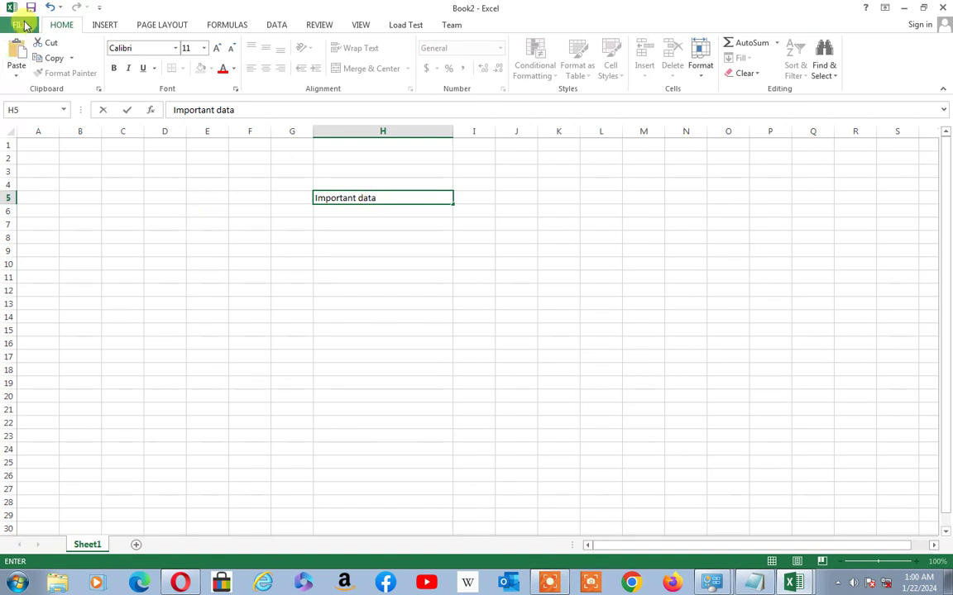
Step: Open the Save As dialog on the Desktop via FILE > Save As > Computer
click(23, 25)
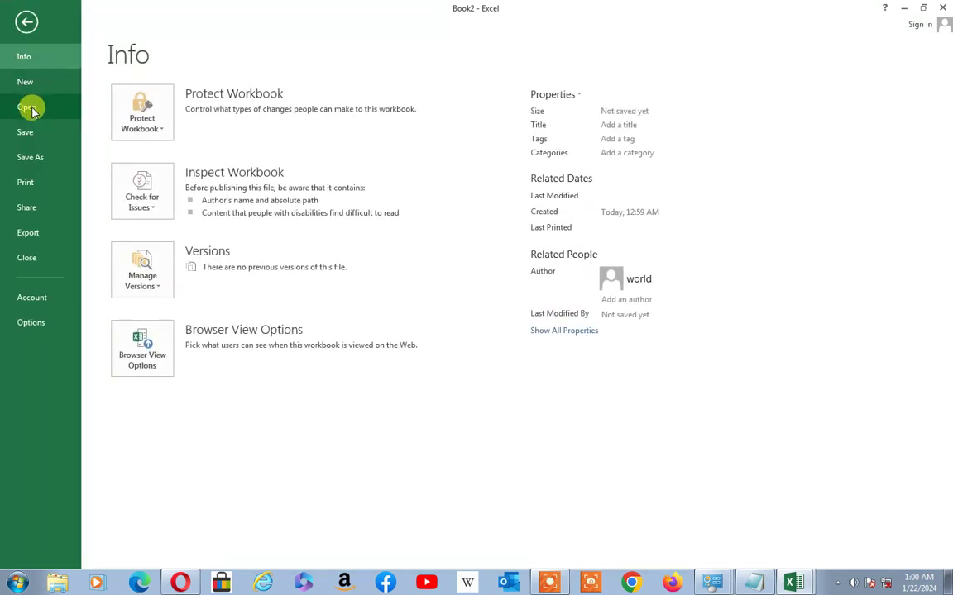
click(38, 161)
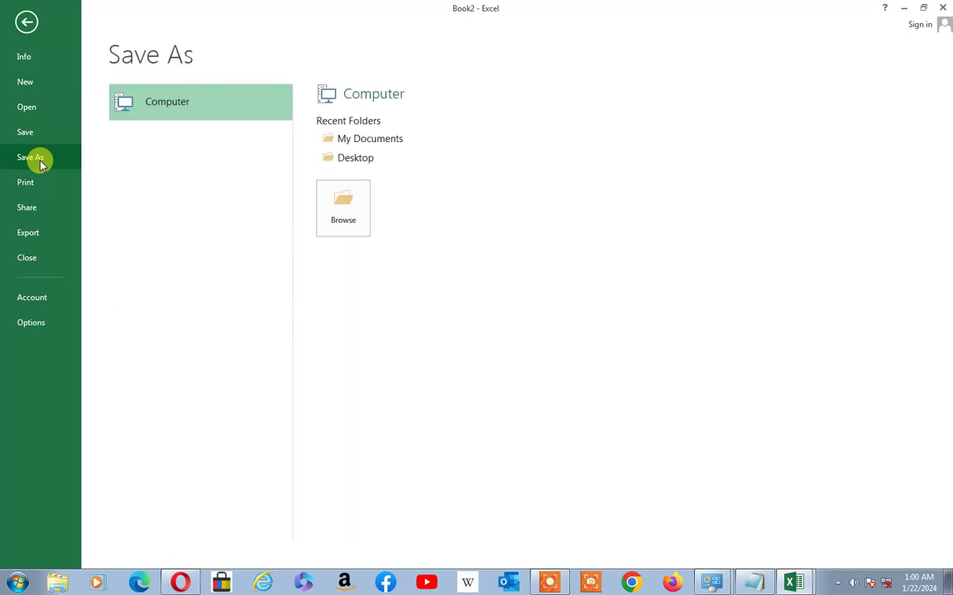
click(361, 164)
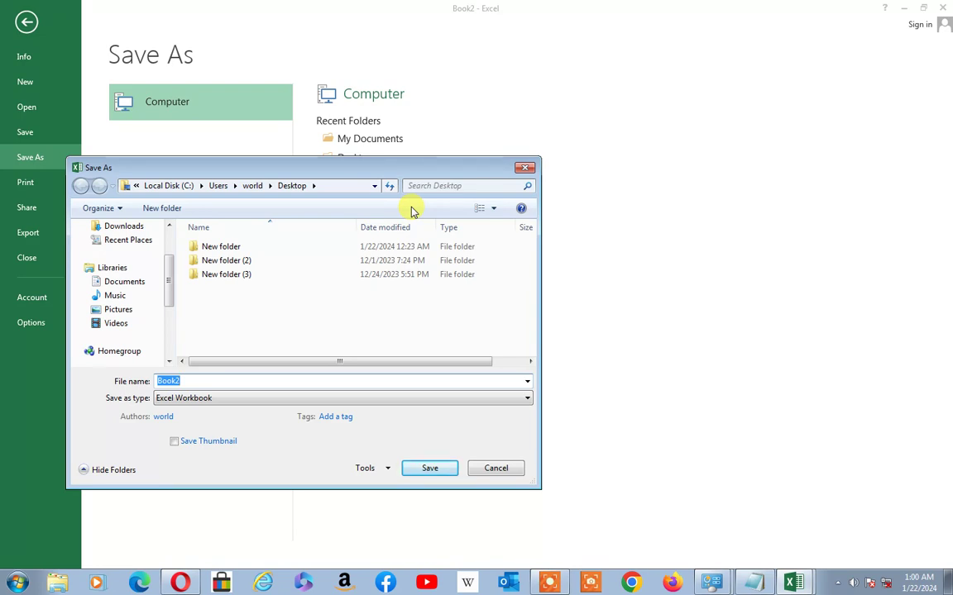
click(387, 470)
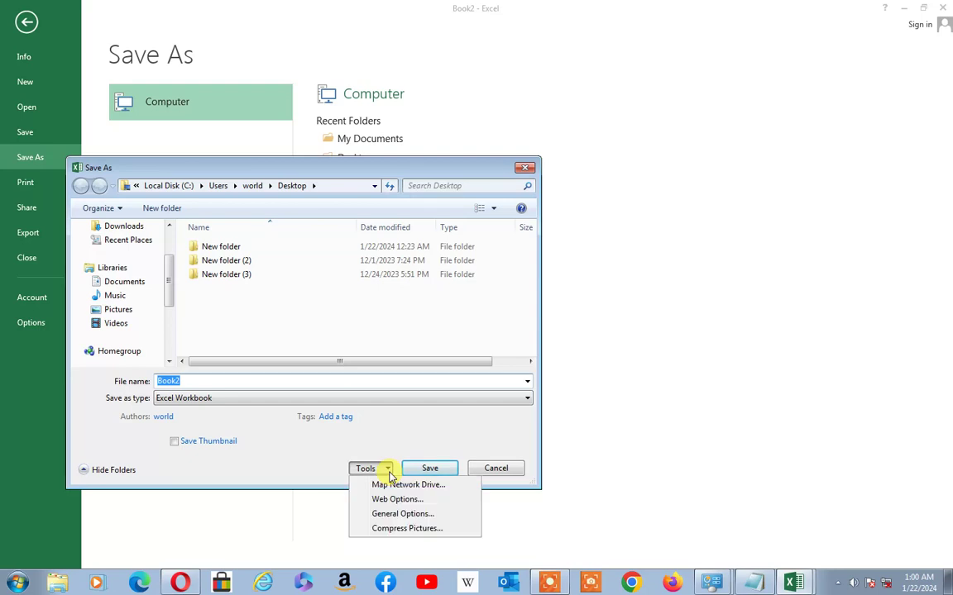
click(399, 514)
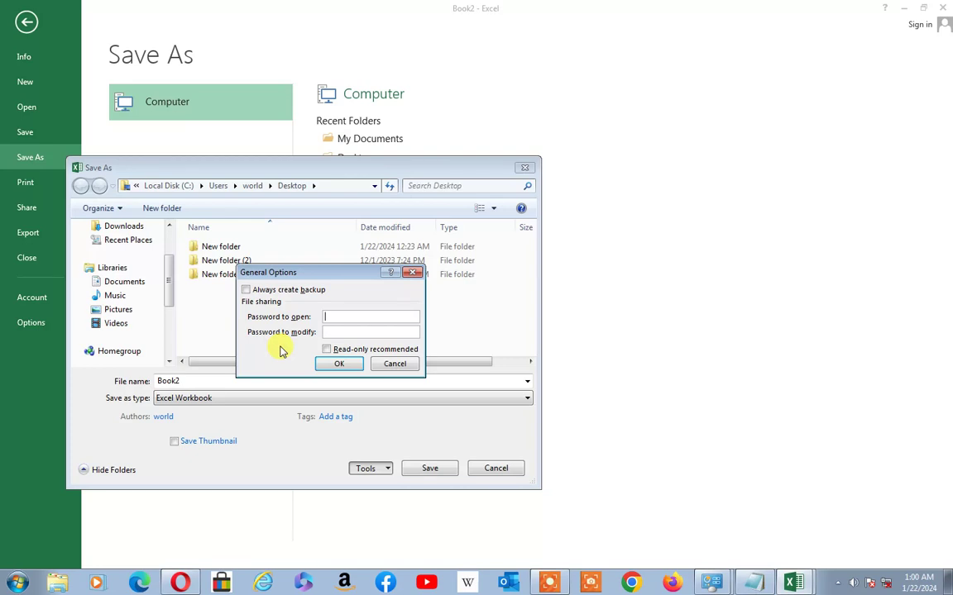
text(1)
key(BackSpace)
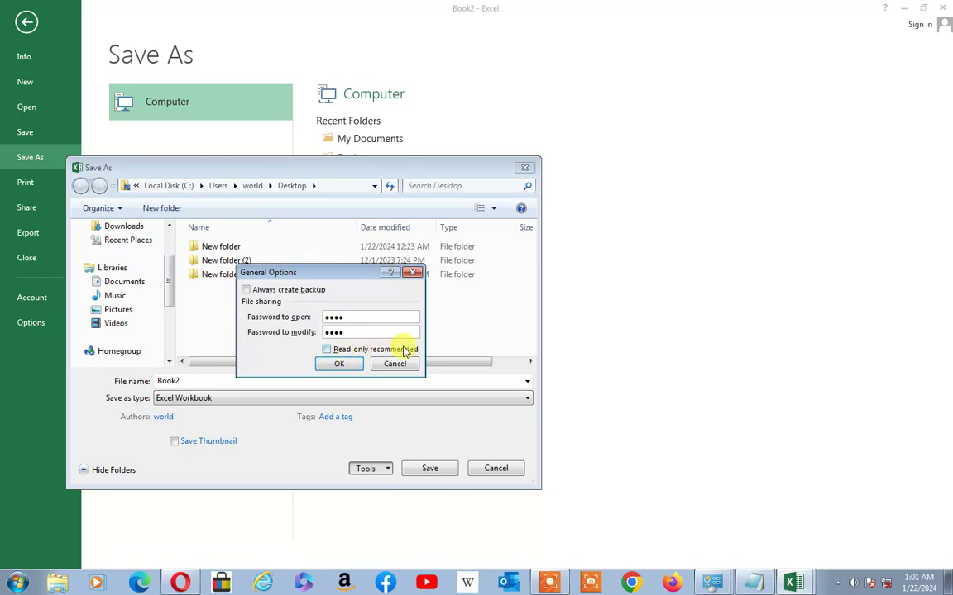
click(328, 350)
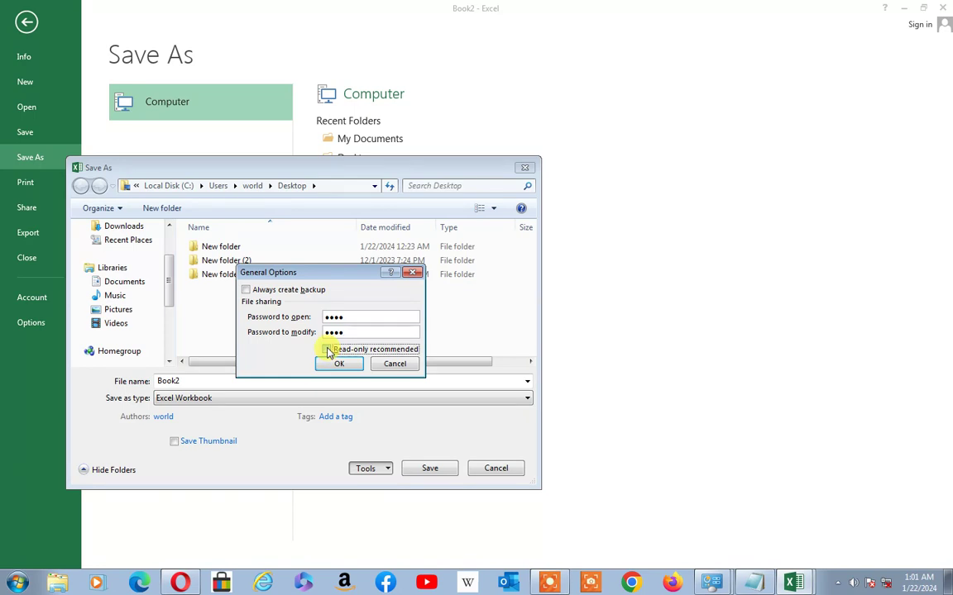
click(335, 365)
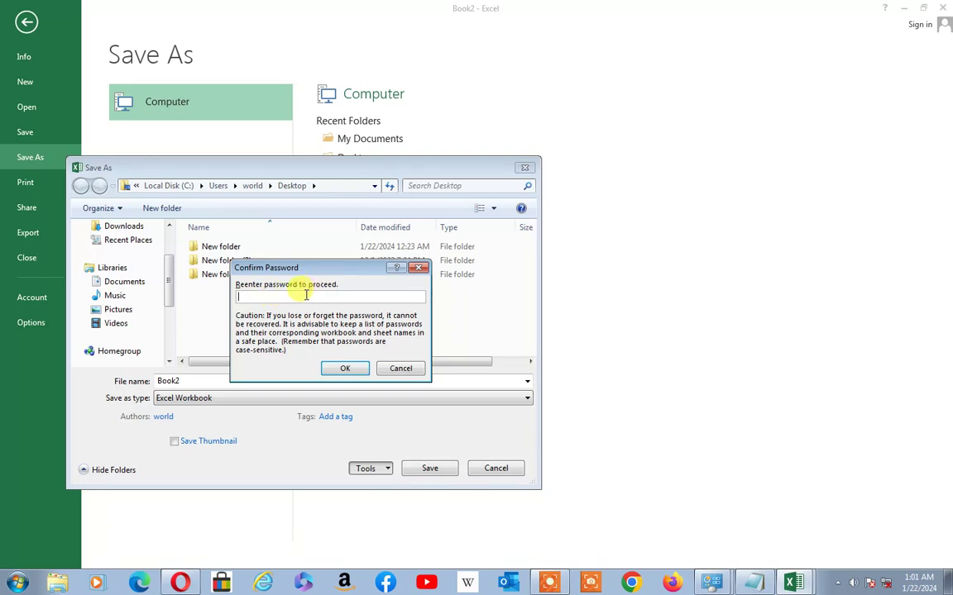
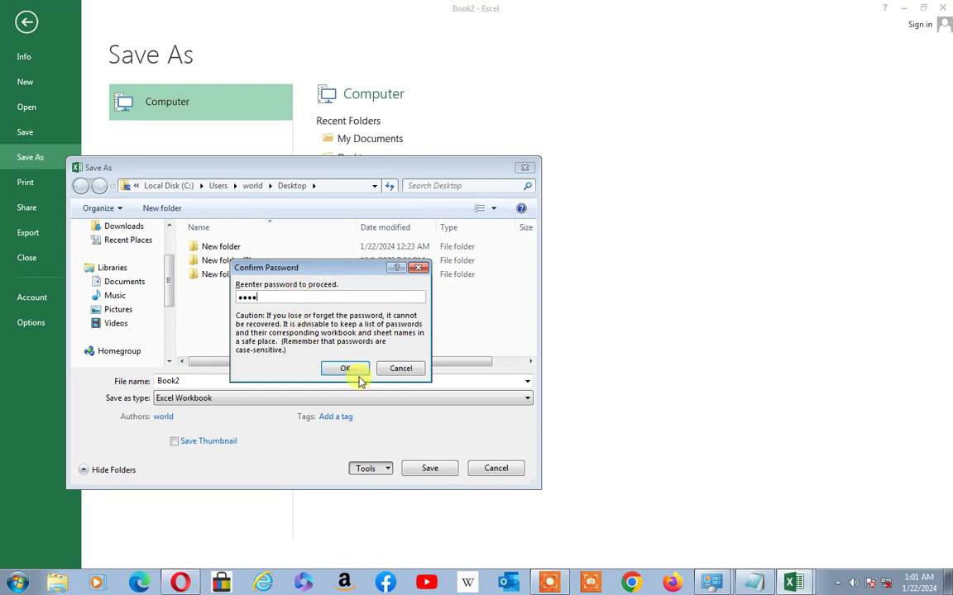
click(354, 369)
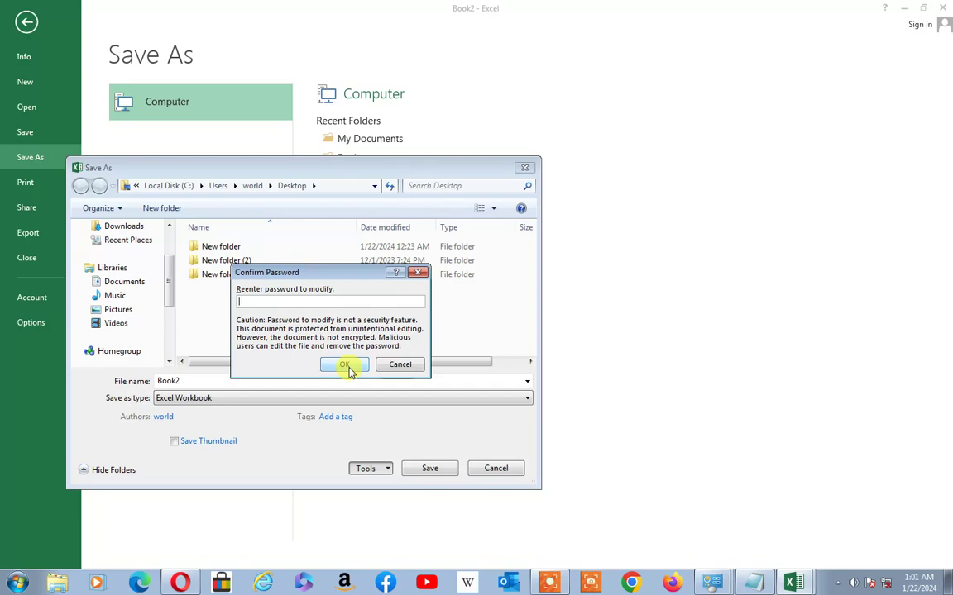
click(344, 365)
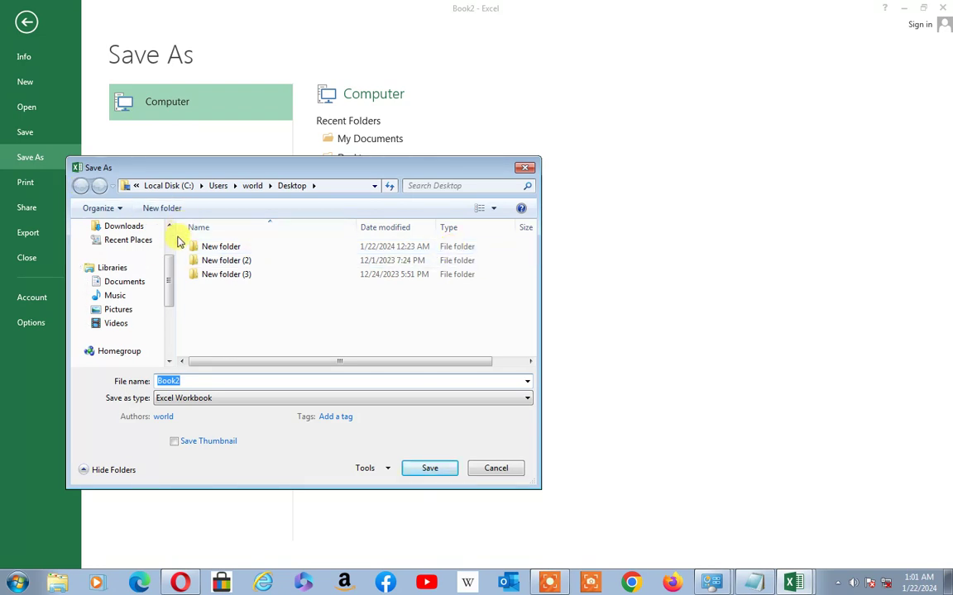
Step: Rename the file from Book2 to 'Important data' and save it on the Desktop
click(235, 382)
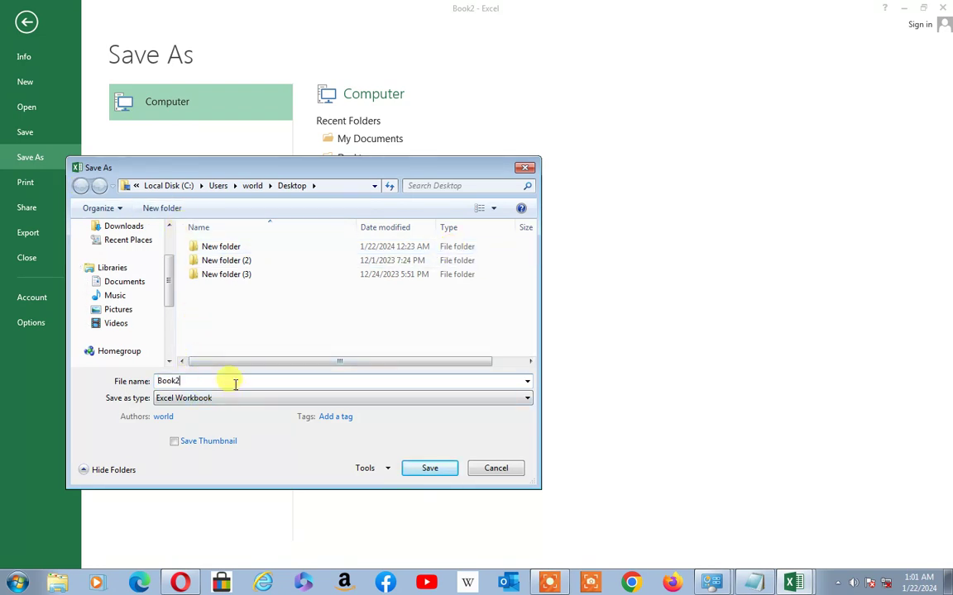
key(BackSpace)
key(BackSpace)
key(BackSpace)
key(BackSpace)
key(BackSpace)
text(Im)
text(o)
key(BackSpace)
text(p)
text(ortant)
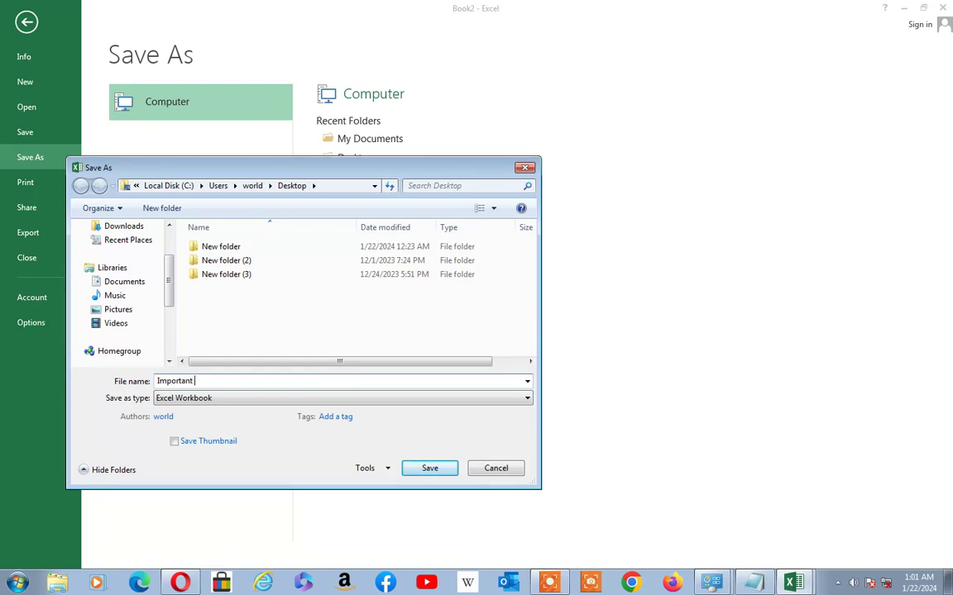
text( da)
text(ta)
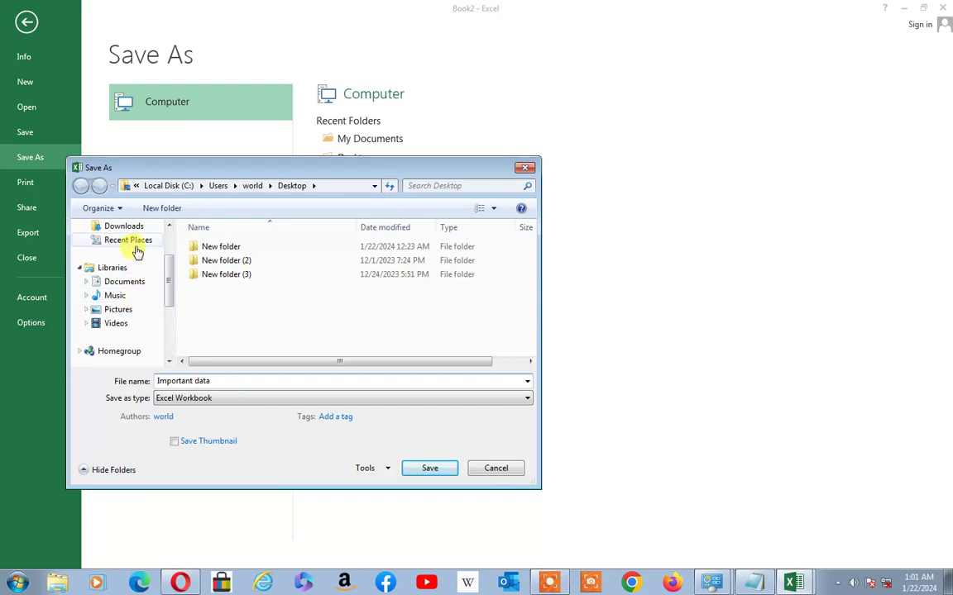
mouse_move(124, 314)
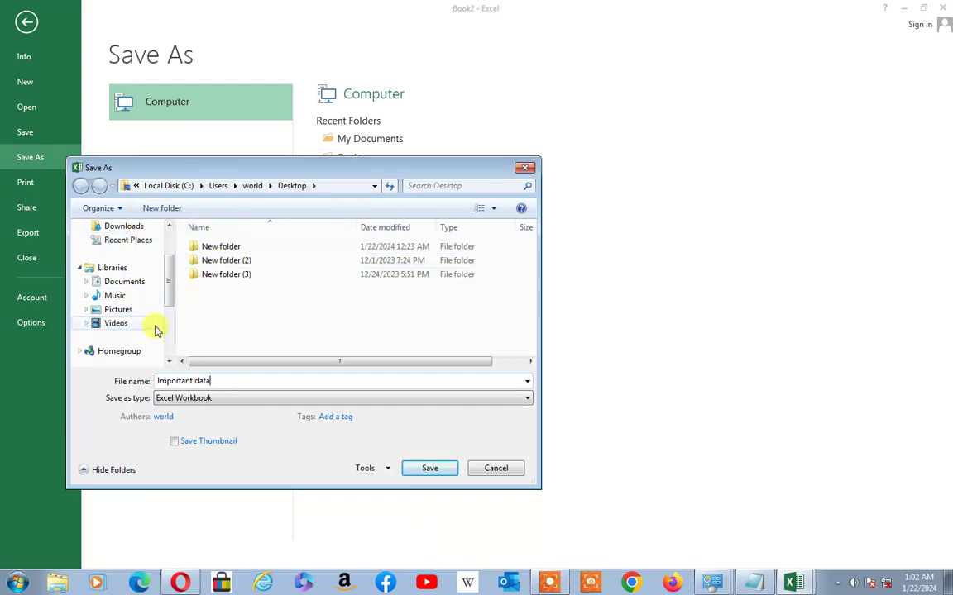
scroll(170, 244, up, 2)
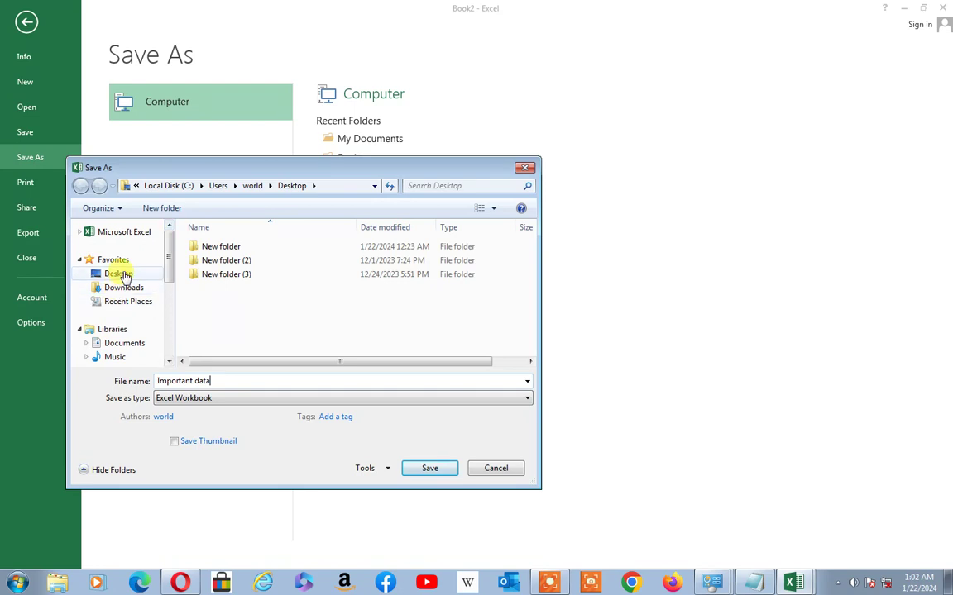
click(121, 274)
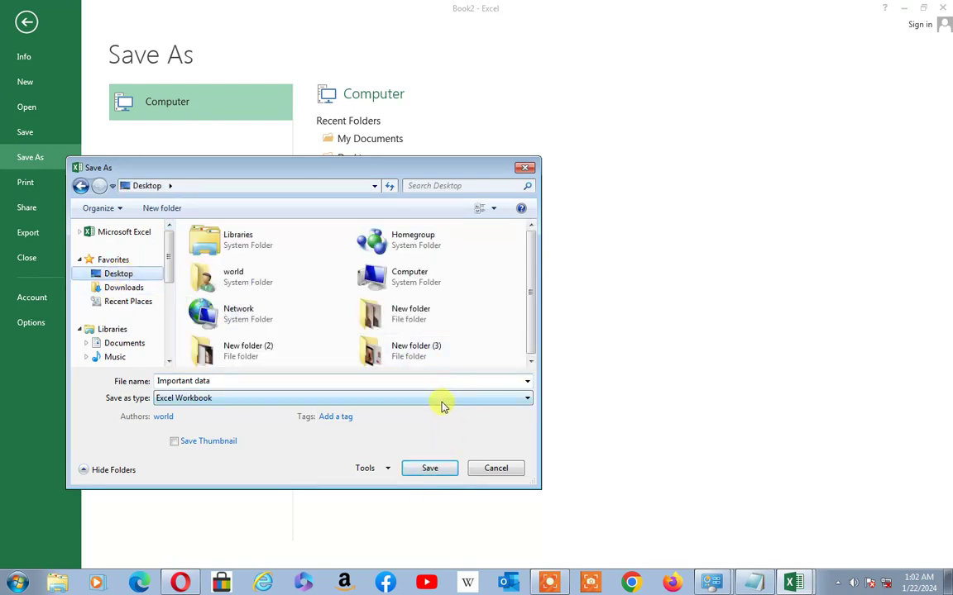
click(420, 470)
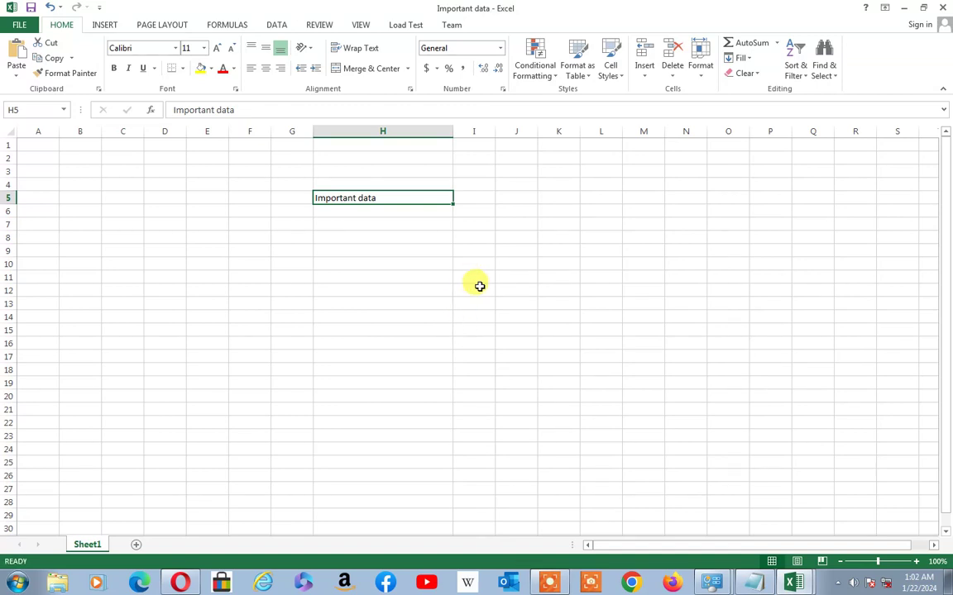
Step: Close Excel and reopen 'Important data' from its desktop icon
click(904, 7)
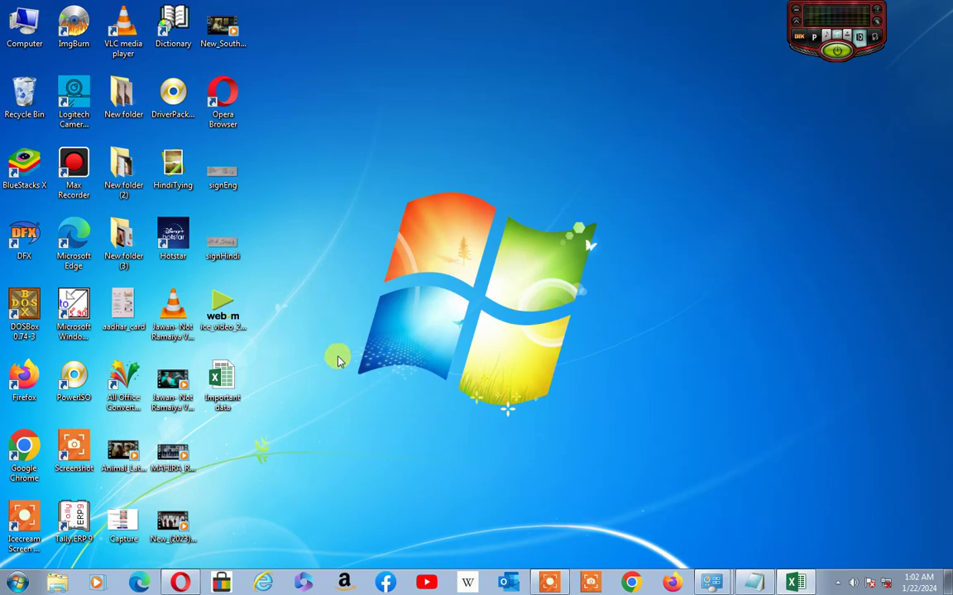
double_click(222, 381)
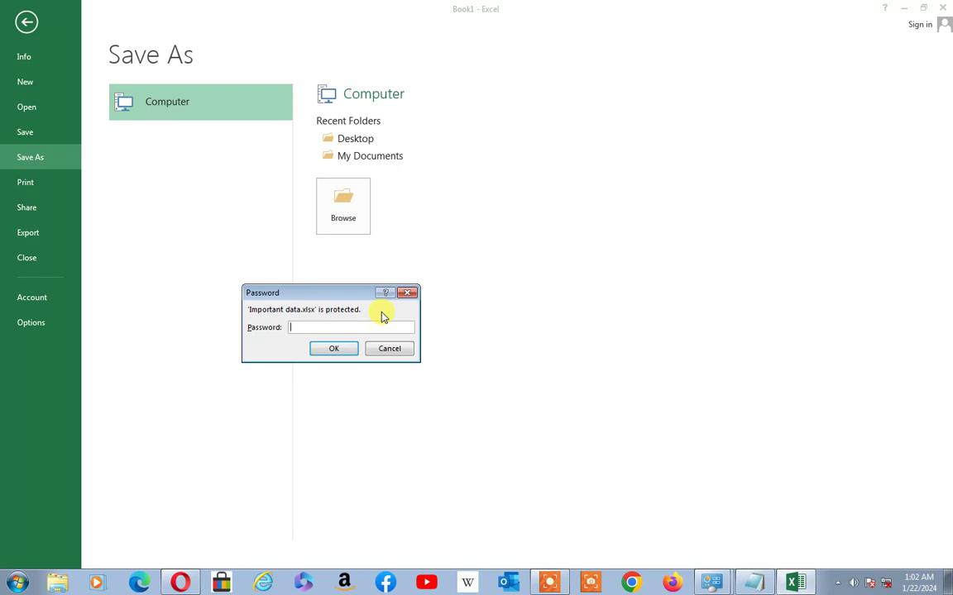
click(335, 350)
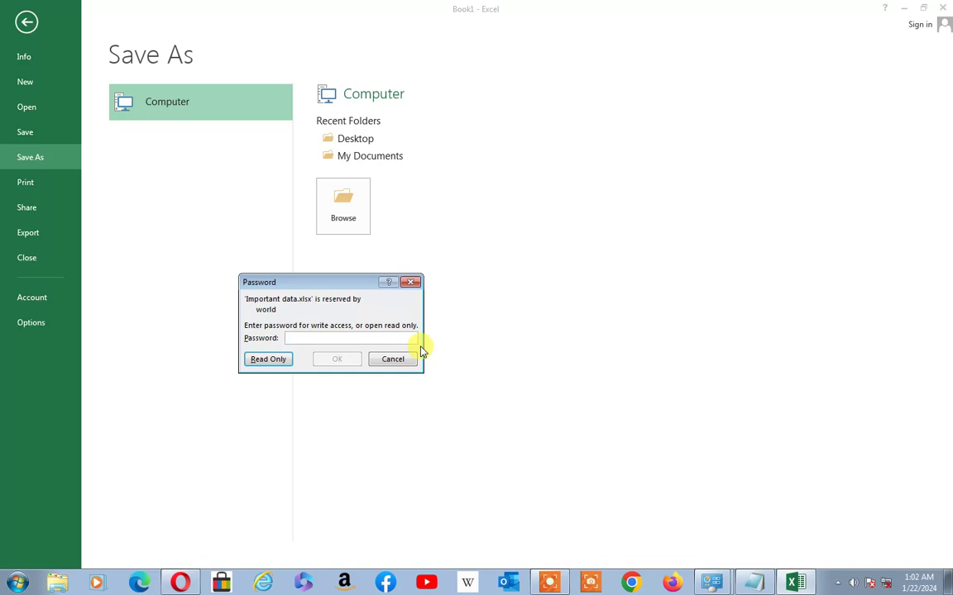
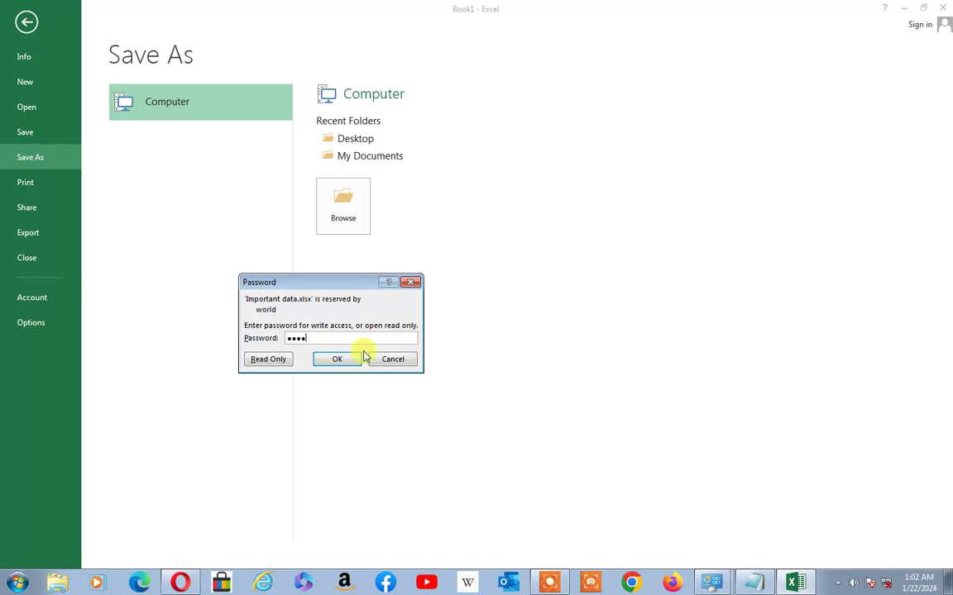
click(333, 357)
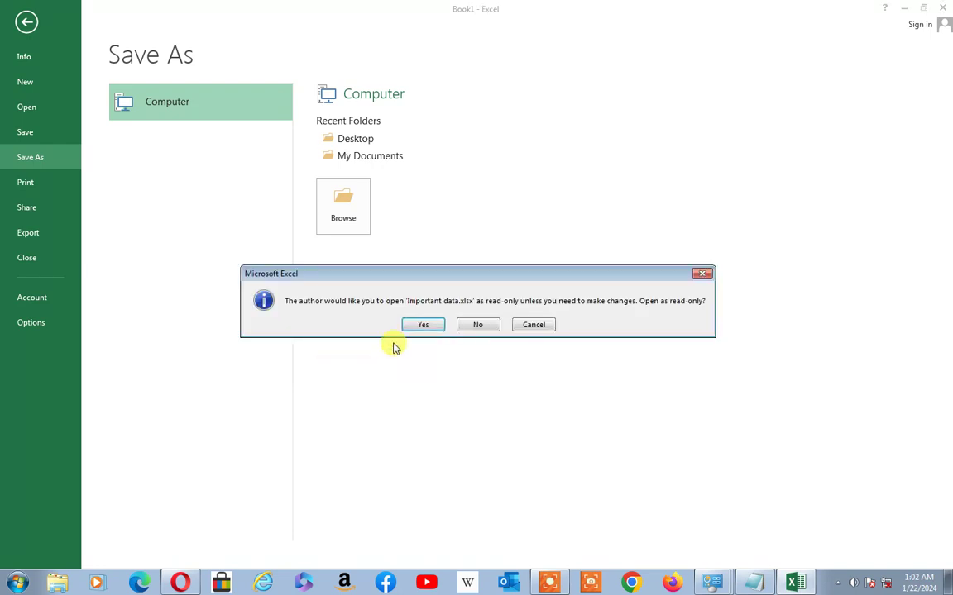
click(476, 324)
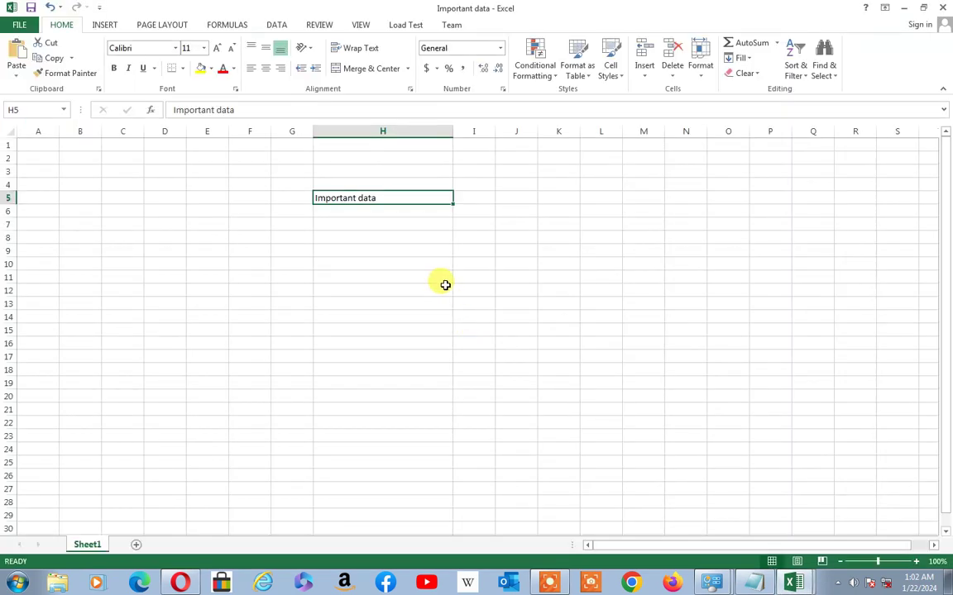